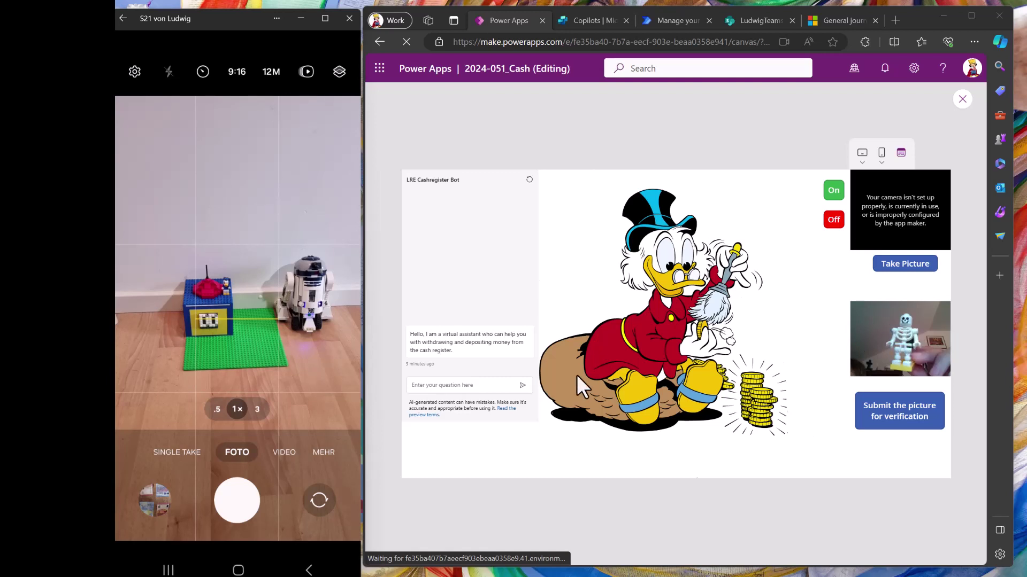
# Greet the cash register bot with "hi" and choose to withdraw money
pyautogui.click(464, 385)
pyautogui.write('h')
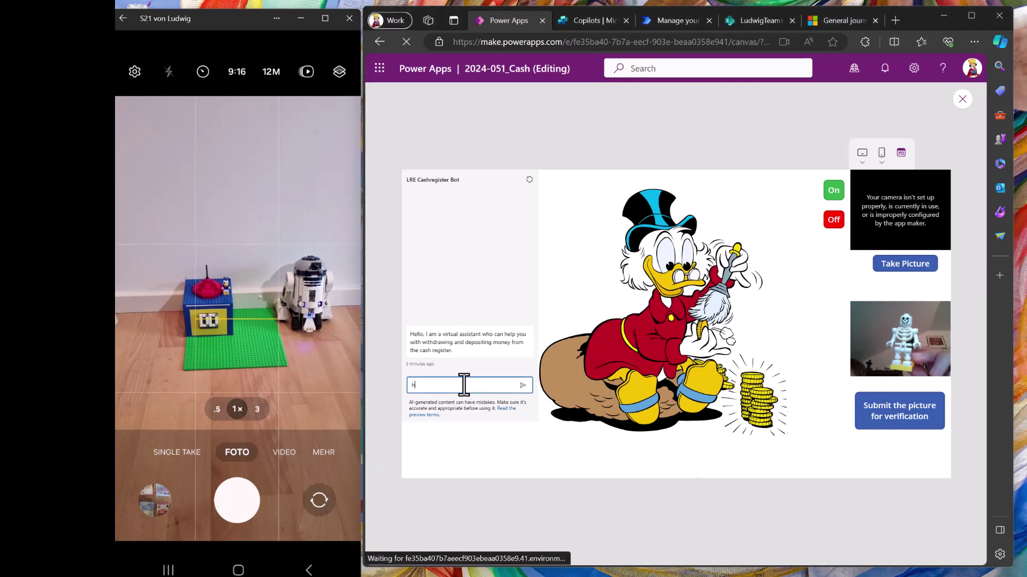
pyautogui.write('i')
pyautogui.click(522, 387)
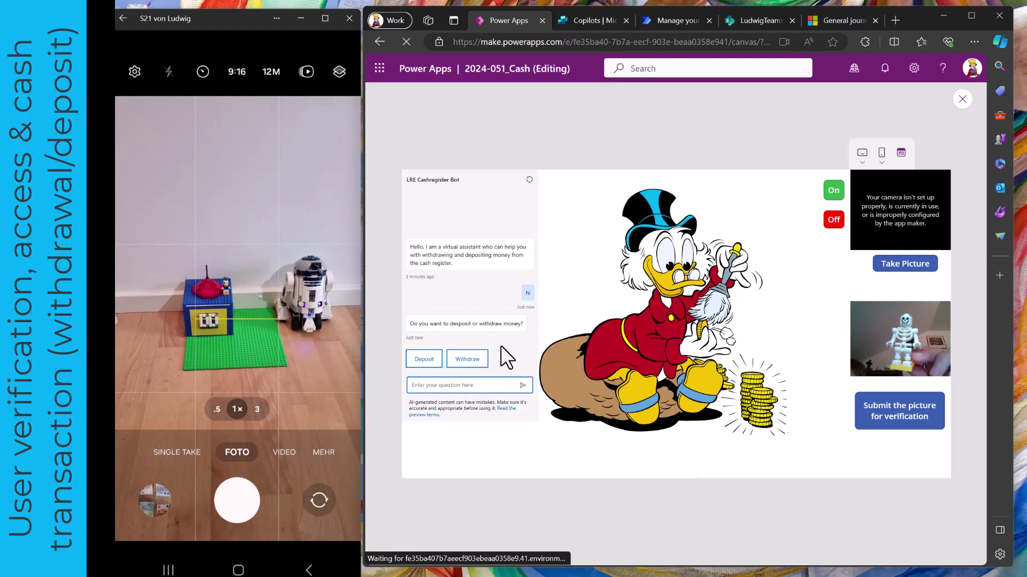
pyautogui.click(472, 360)
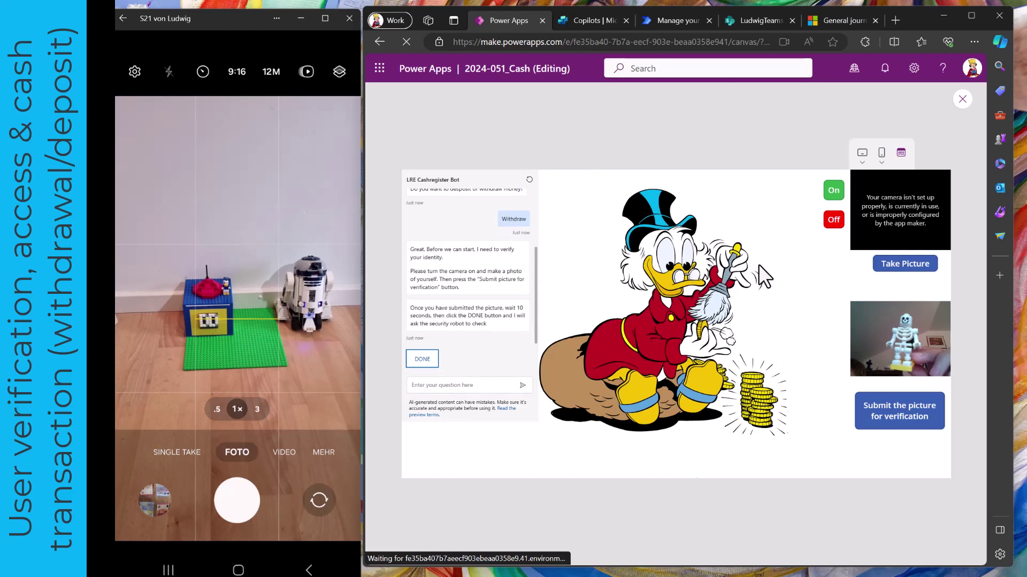
# Submit the existing skeleton picture for verification and answer the bot with DONE
pyautogui.click(885, 417)
pyautogui.click(426, 361)
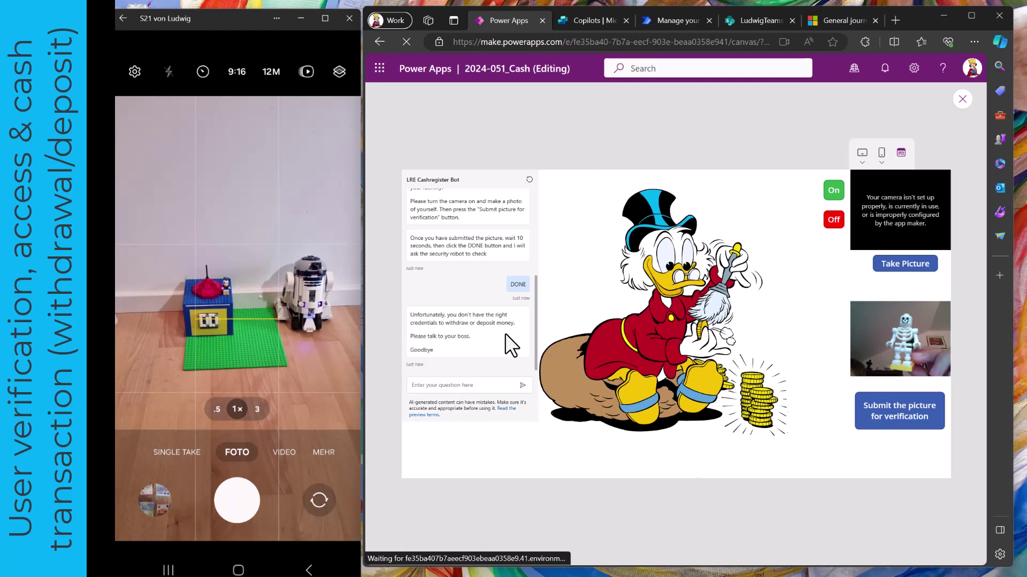
# Restart the bot conversation, greet it with "hi" again, and choose the Withdraw option
pyautogui.click(530, 180)
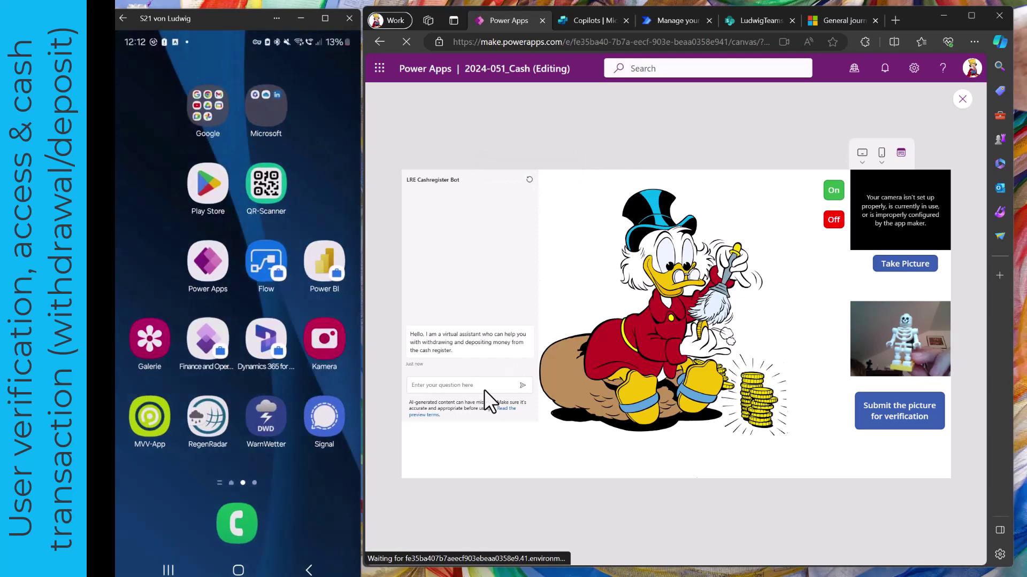
pyautogui.click(484, 386)
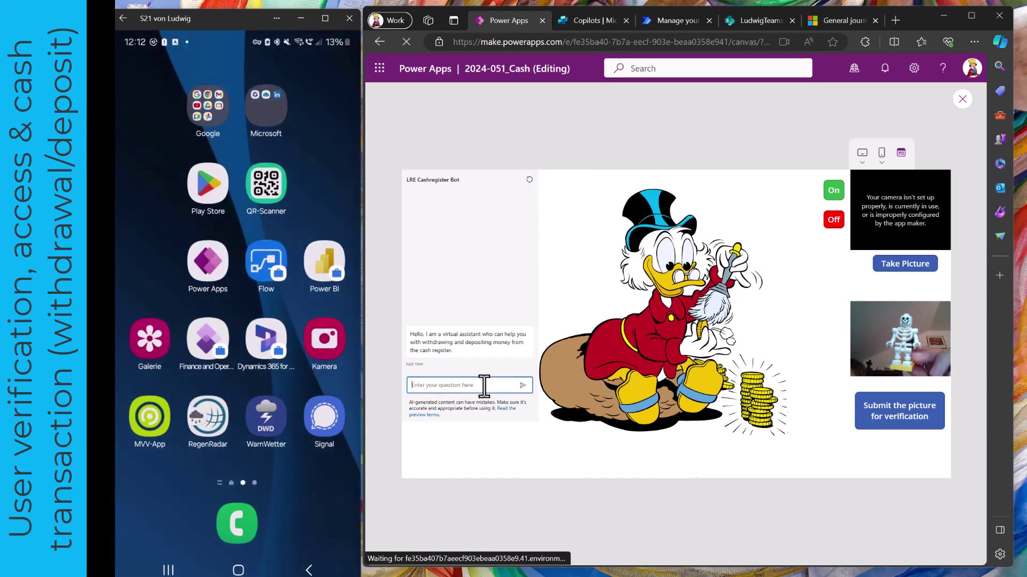
pyautogui.write('hi')
pyautogui.press('Return')
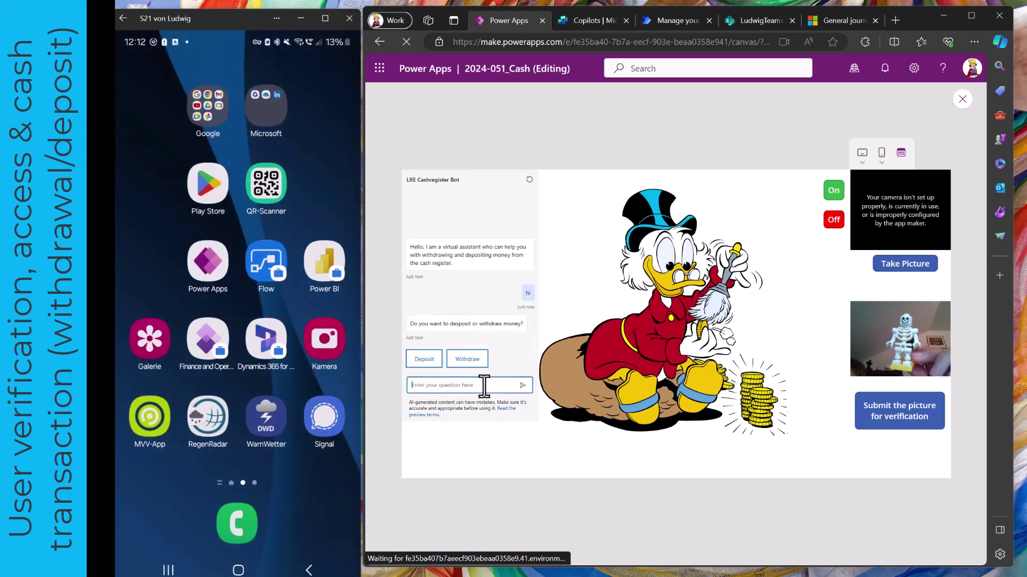
pyautogui.click(471, 361)
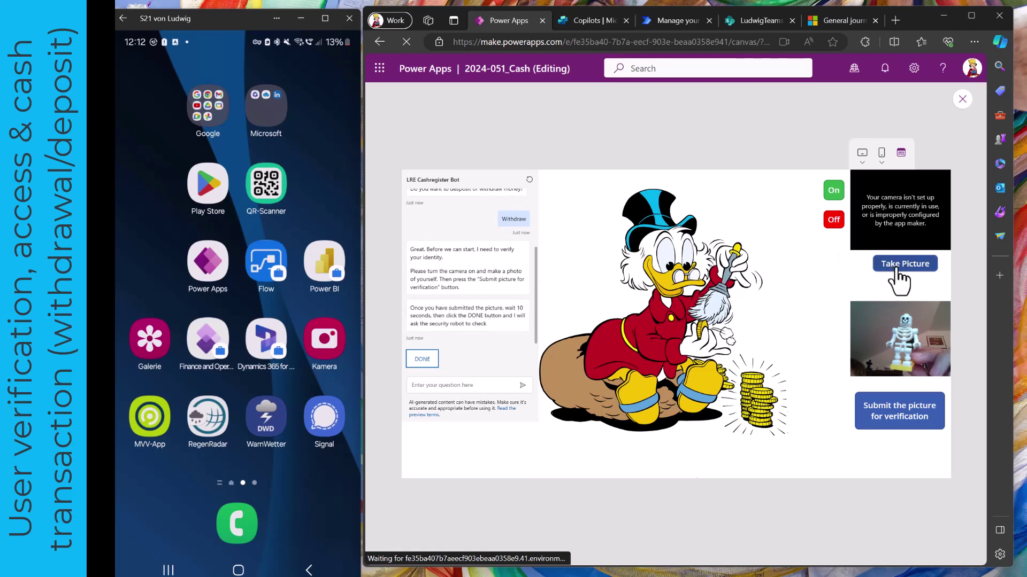
# Capture a new picture of the green ninja figure with the camera on, switch the camera off, and submit the picture for verification
pyautogui.click(836, 194)
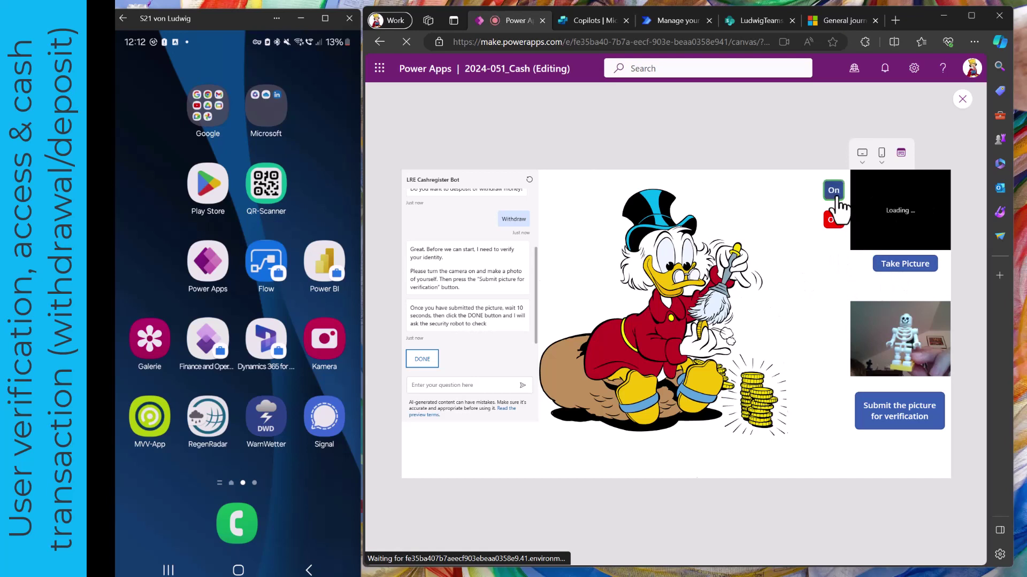
pyautogui.click(907, 268)
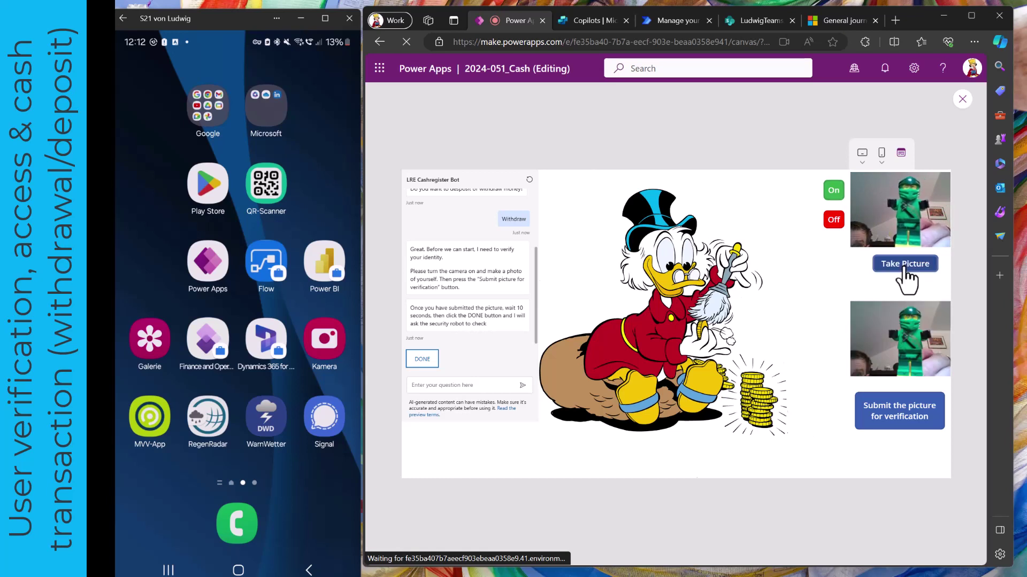
pyautogui.click(834, 220)
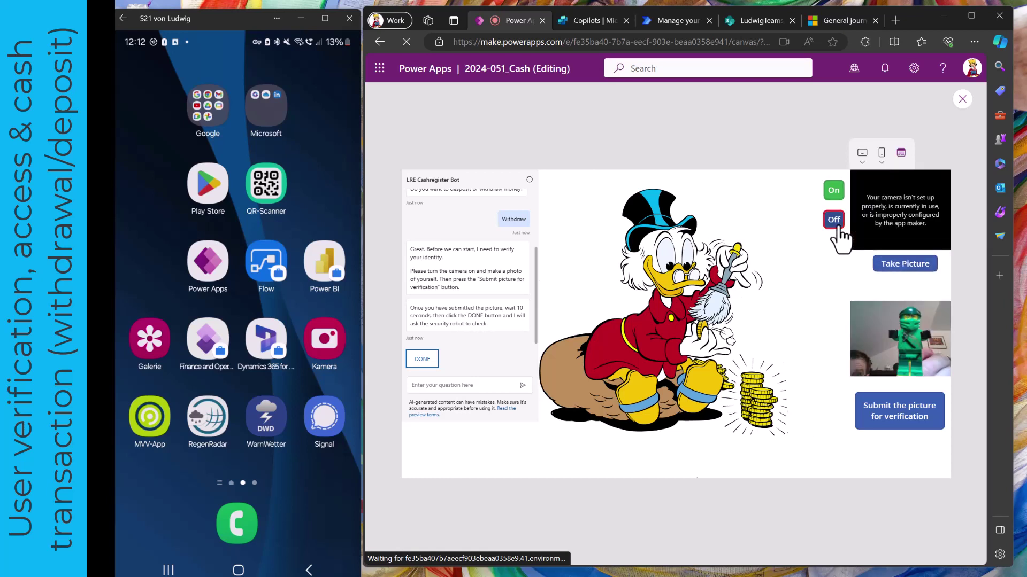
pyautogui.click(878, 415)
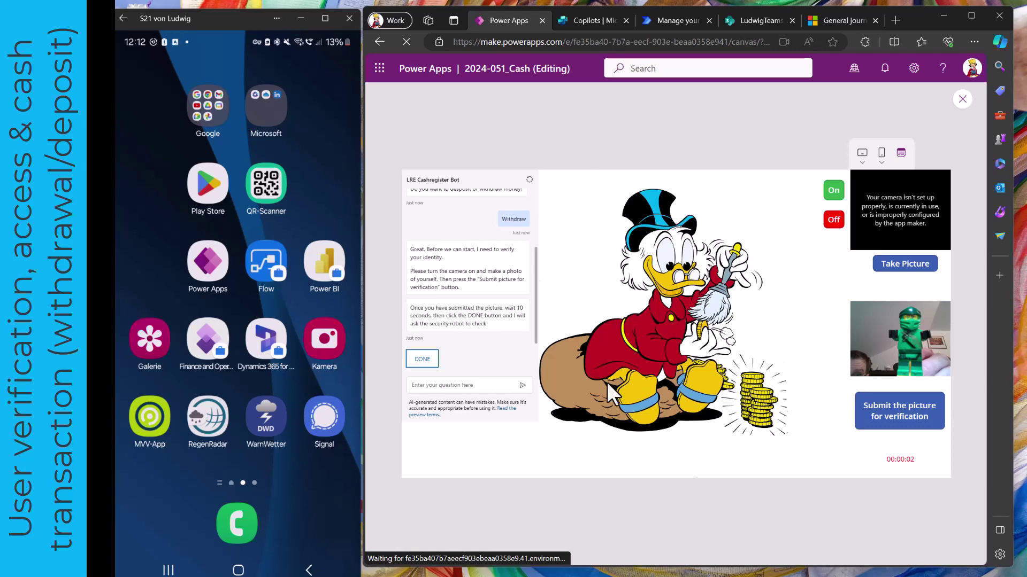
# Open the camera on the mirrored phone and tell the bot the picture submission is DONE
pyautogui.click(335, 349)
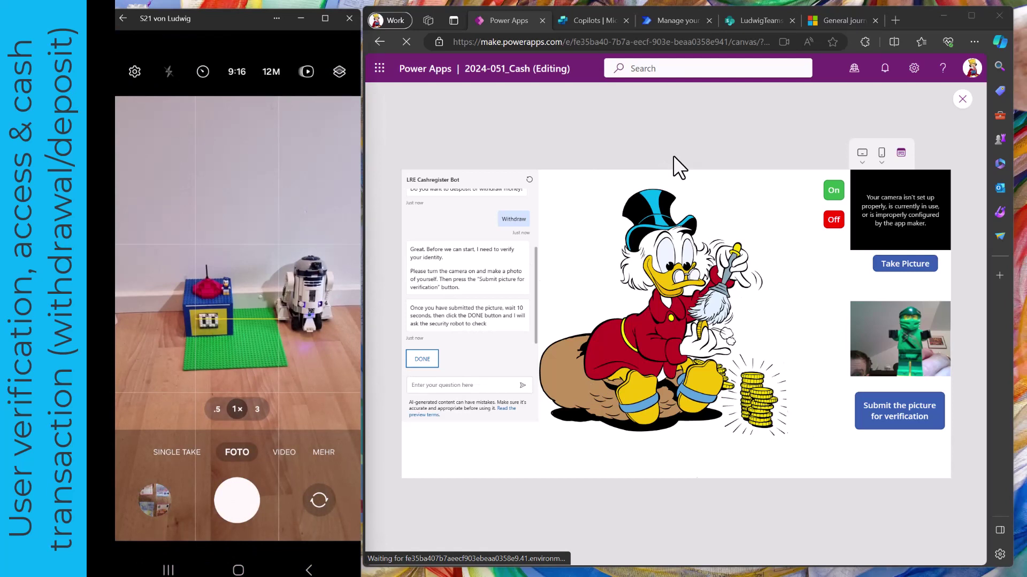
pyautogui.click(422, 359)
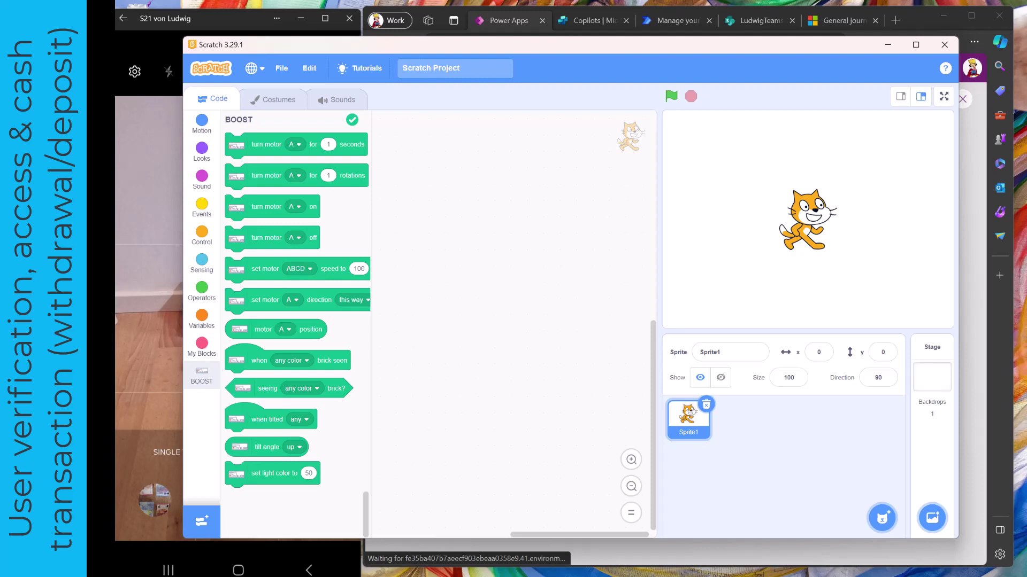
# In Scratch, load the Withdrawal project from the ScratchFiles folder and run its script
pyautogui.click(282, 70)
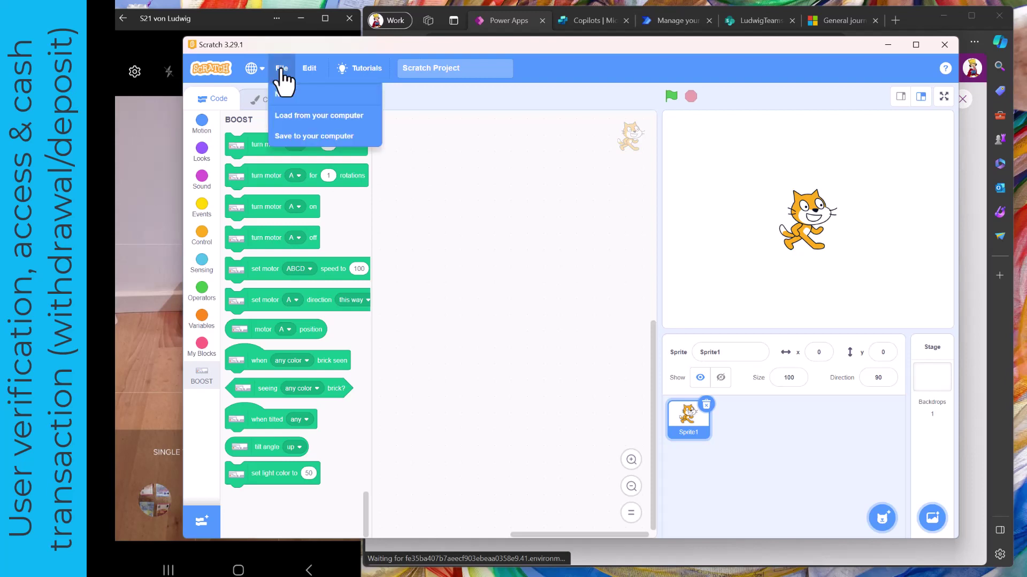
pyautogui.click(319, 117)
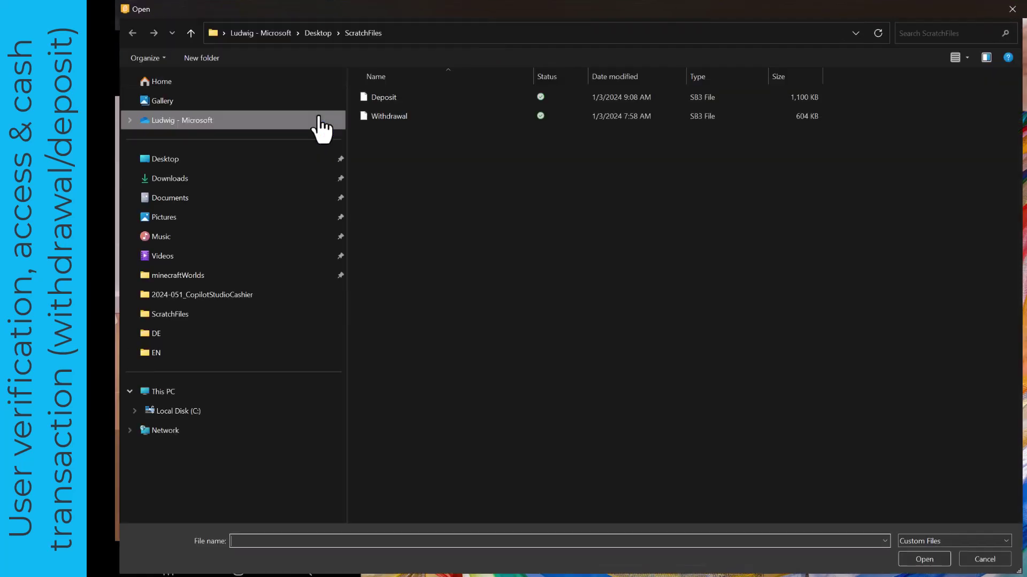
pyautogui.click(588, 115)
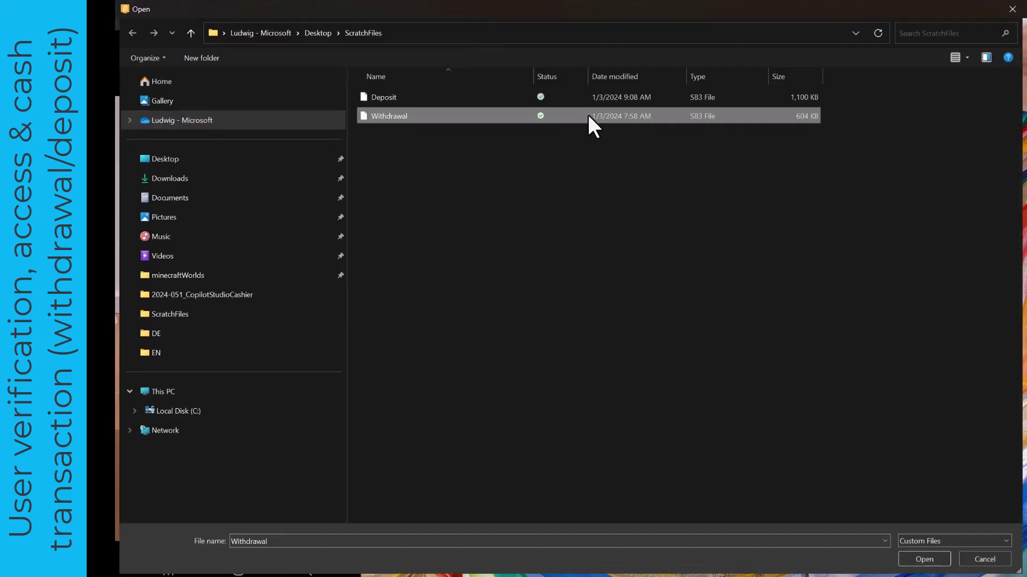
pyautogui.click(925, 559)
pyautogui.click(671, 96)
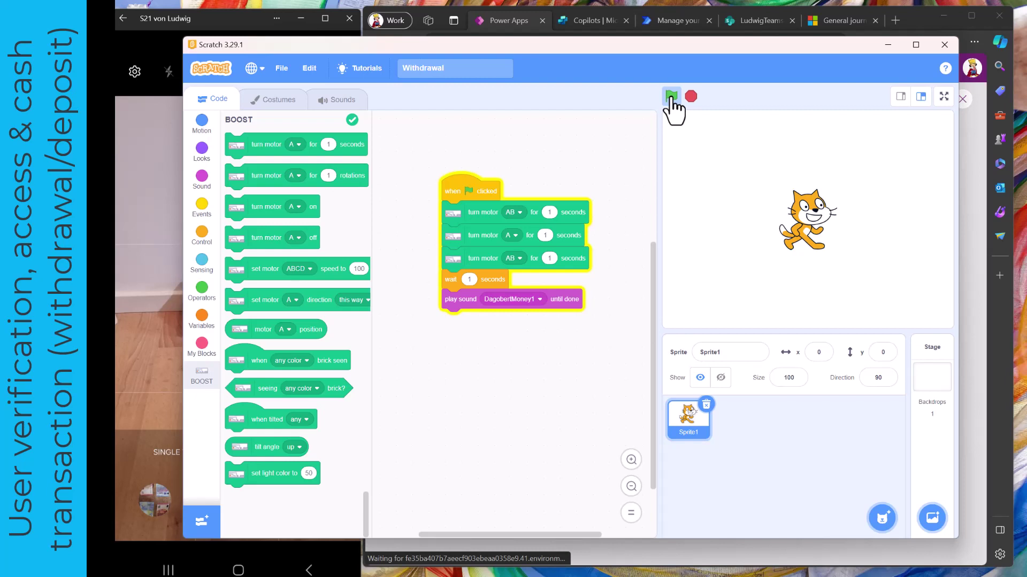
# Start a new blank Scratch project and minimize the Scratch window to return to the bot
pyautogui.click(281, 70)
pyautogui.click(324, 99)
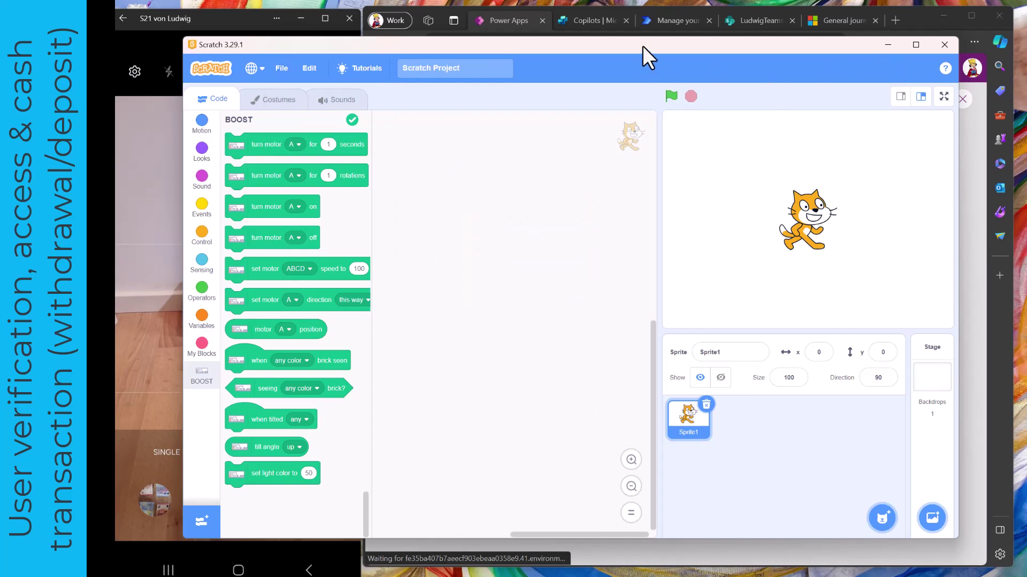
pyautogui.moveTo(642, 46); pyautogui.dragTo(645, 64)
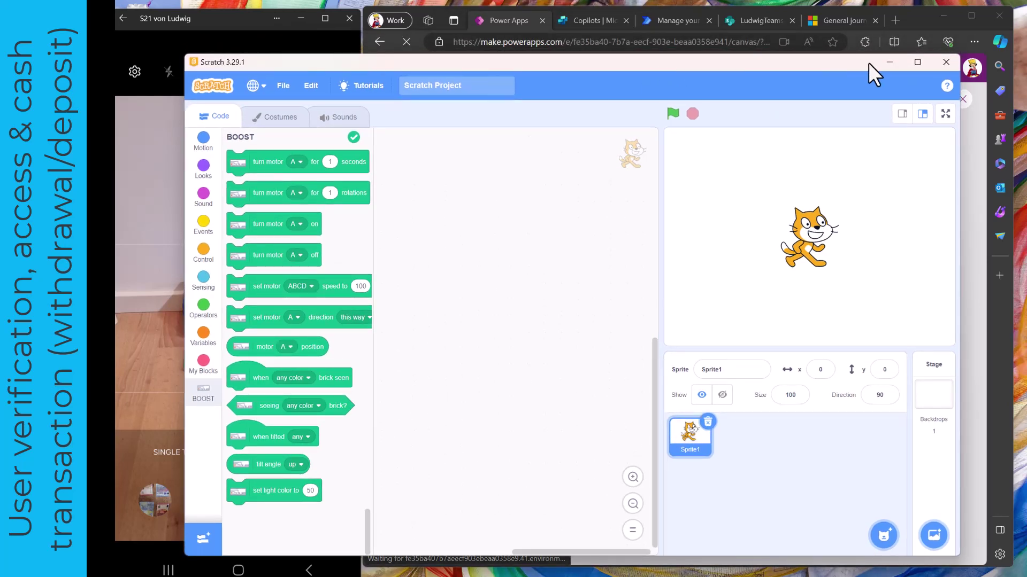
pyautogui.click(889, 63)
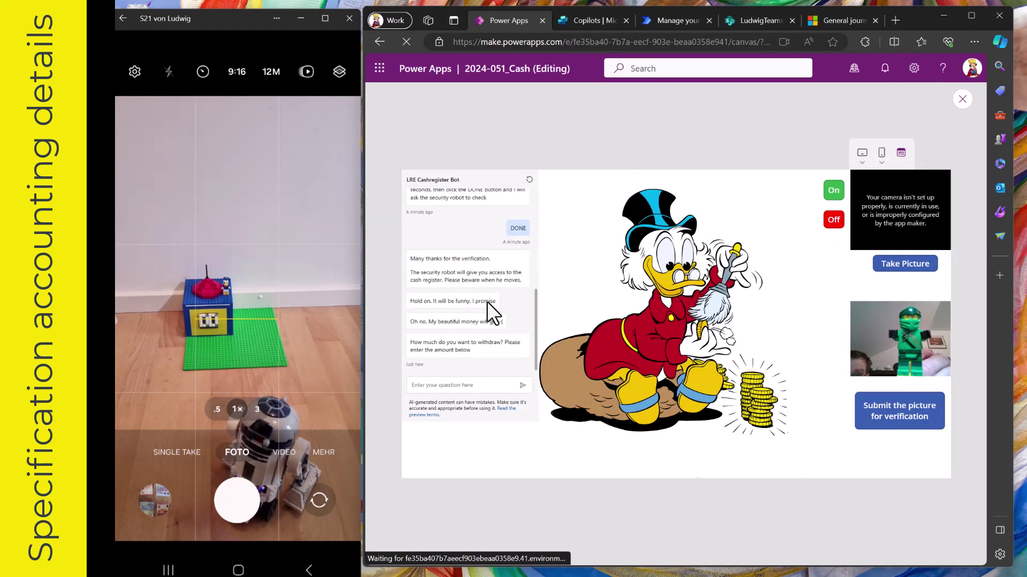
# Give the bot a withdrawal amount of 333, with Business Trip as the purpose and Purchase as the cost center
pyautogui.click(455, 385)
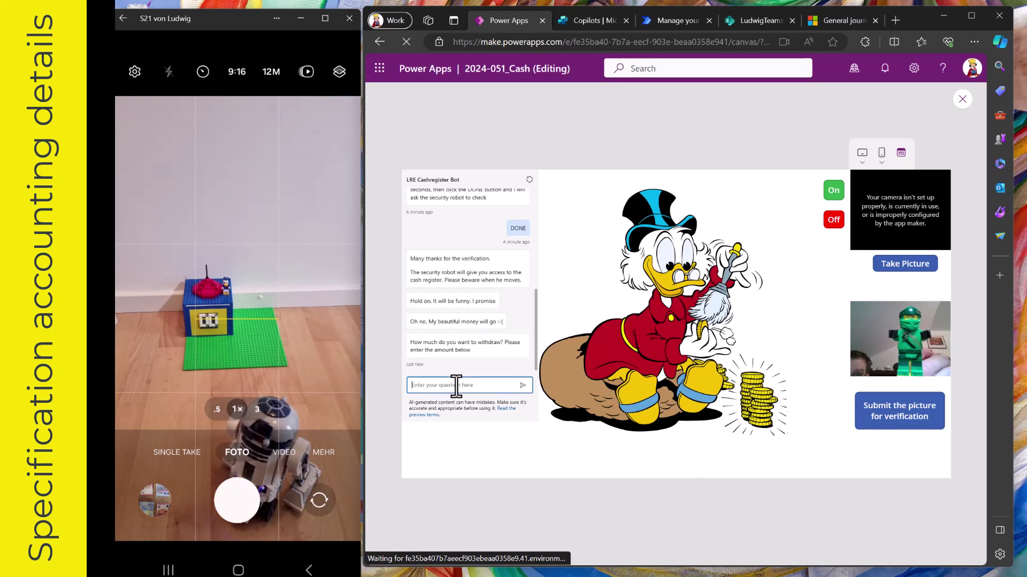
pyautogui.write('333')
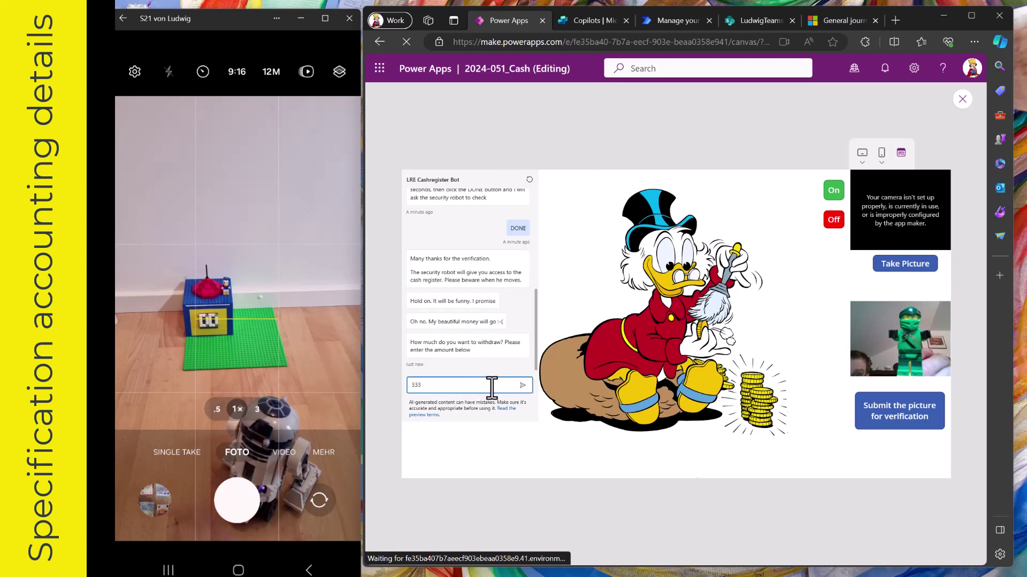
pyautogui.click(523, 386)
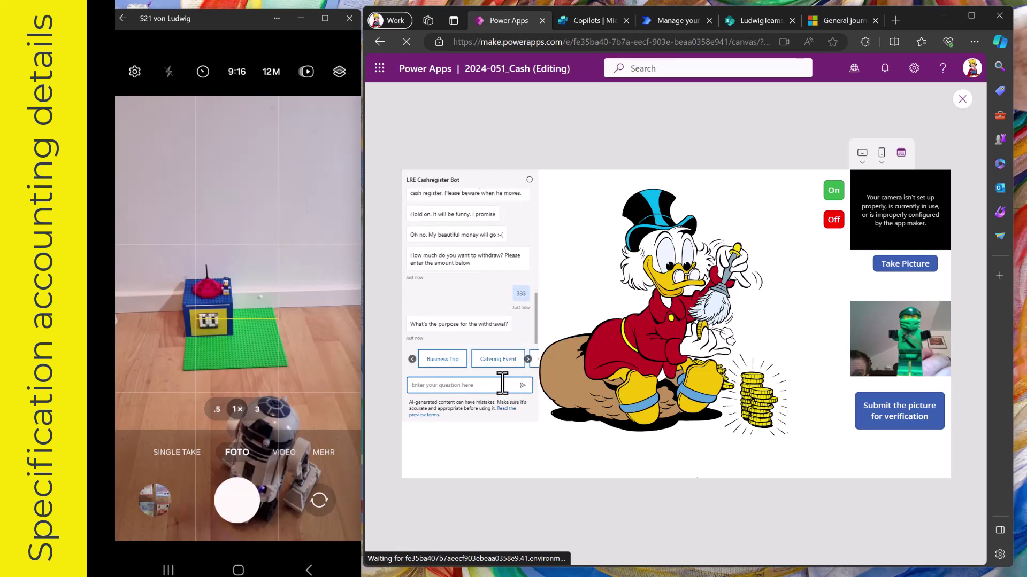
pyautogui.click(455, 362)
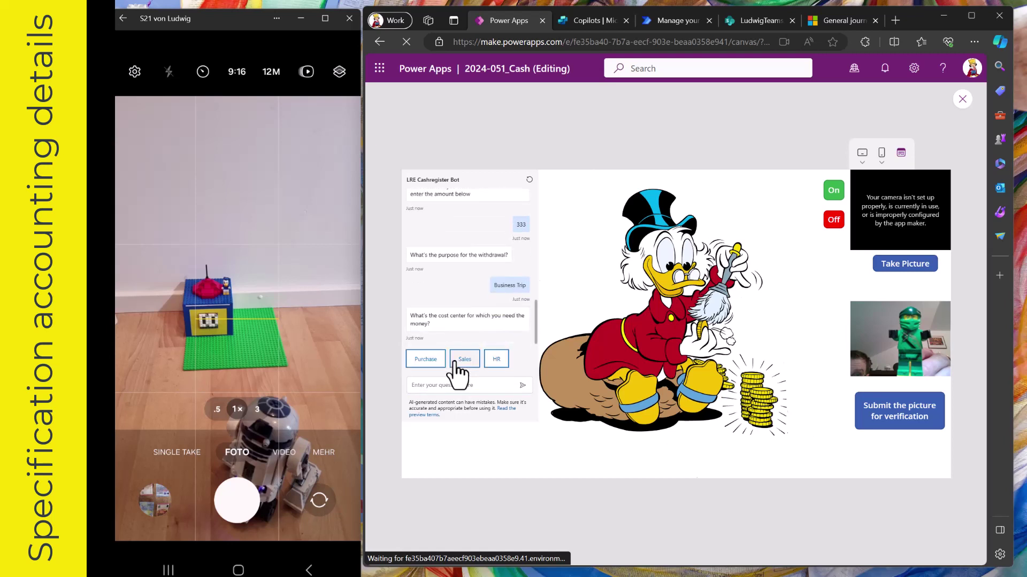
pyautogui.click(427, 363)
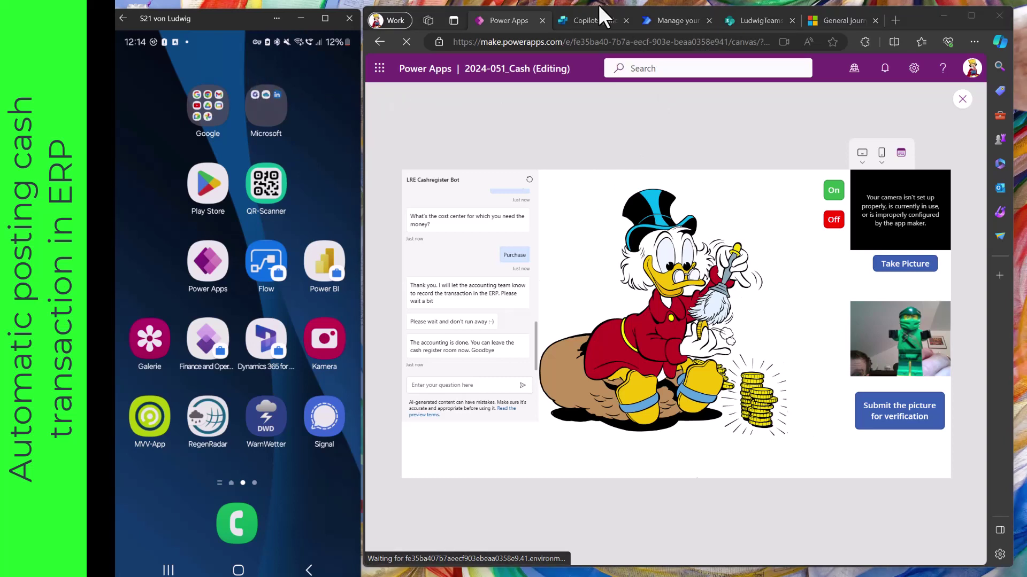
# Switch to the Dynamics 365 general journals, refresh the list, and open the lines of the newest cash register withdrawal journal
pyautogui.click(832, 18)
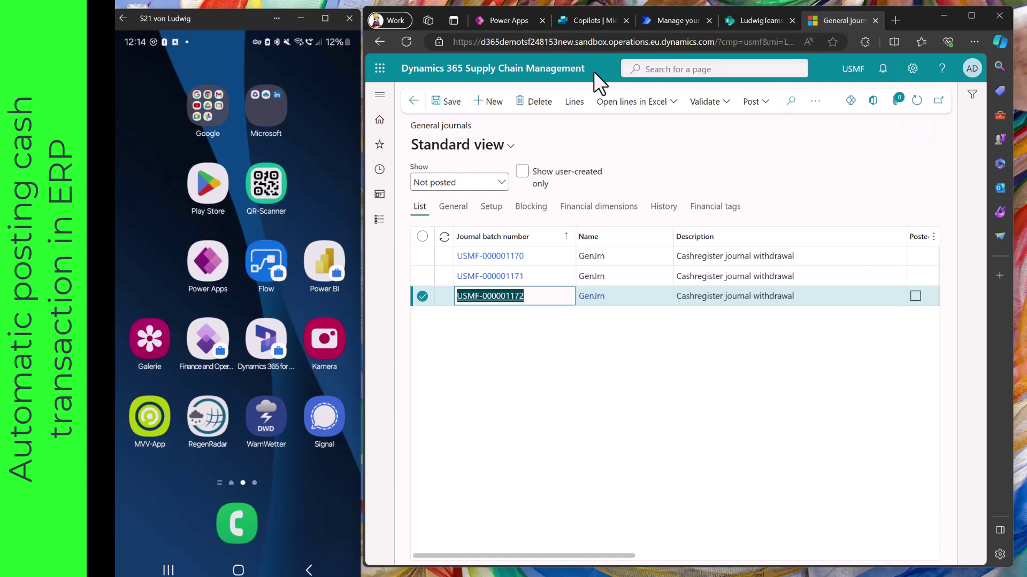
pyautogui.click(916, 102)
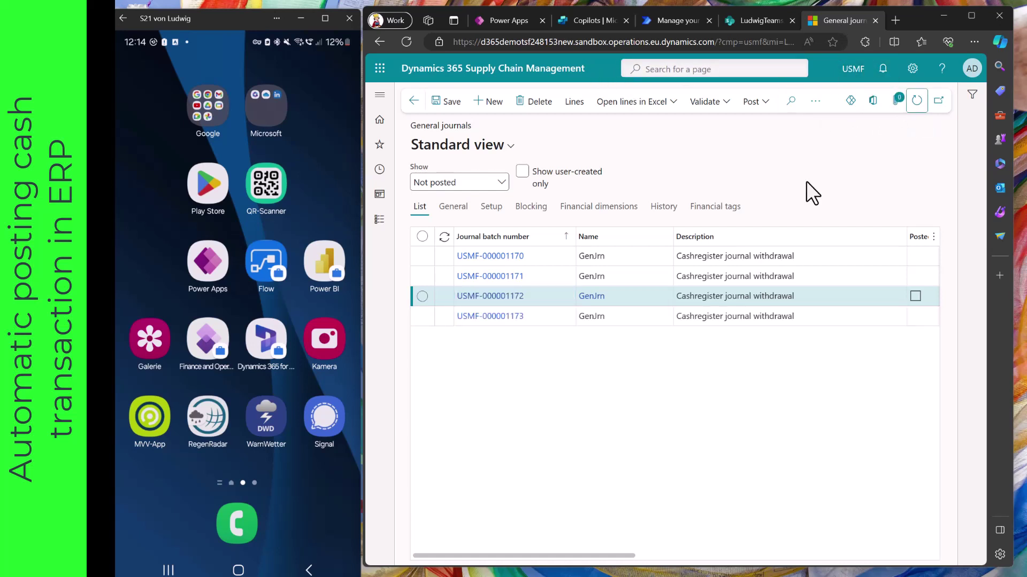
pyautogui.click(632, 316)
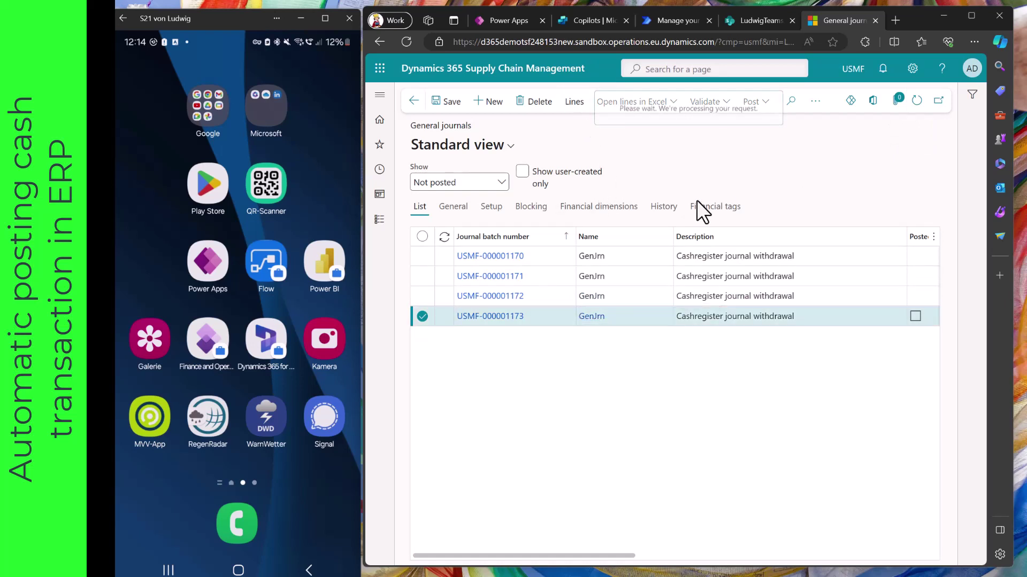
# Examine the journal line's account, description, debit amount and offset account, and return to Power Apps
pyautogui.hscroll(5, 717, 350)
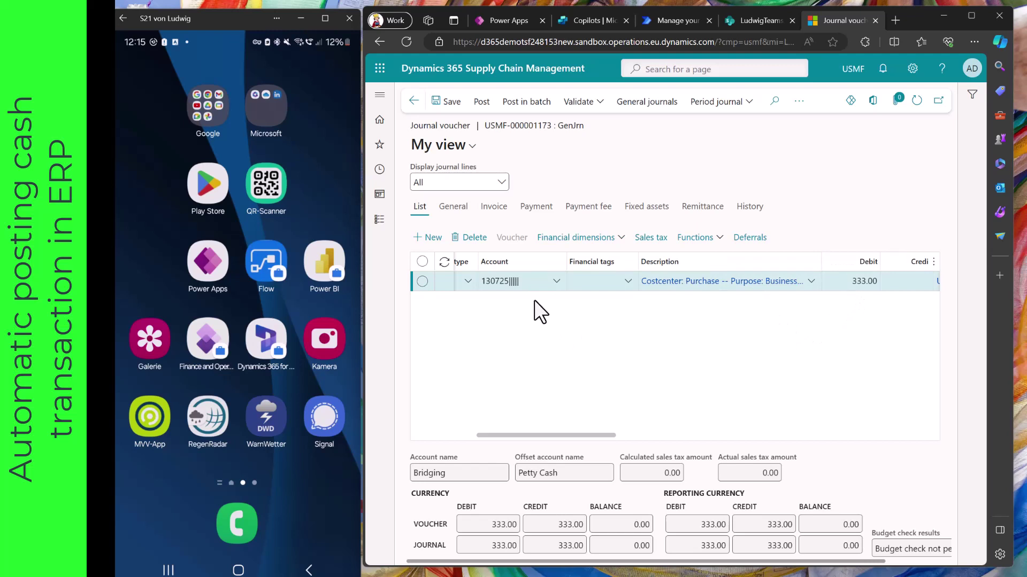
pyautogui.click(498, 283)
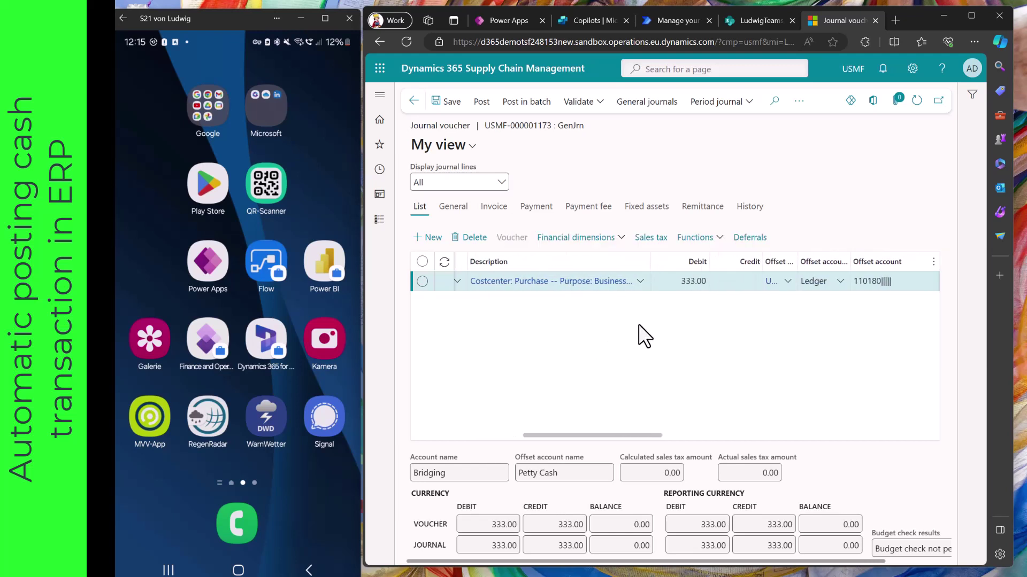
pyautogui.click(867, 282)
pyautogui.moveTo(640, 436); pyautogui.dragTo(537, 438)
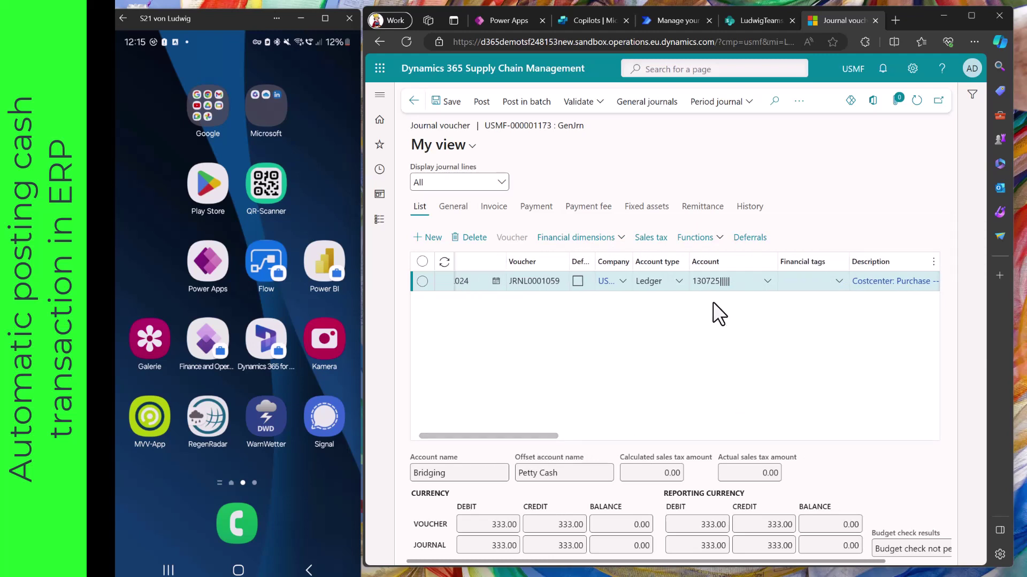
pyautogui.moveTo(730, 291)
pyautogui.click(509, 24)
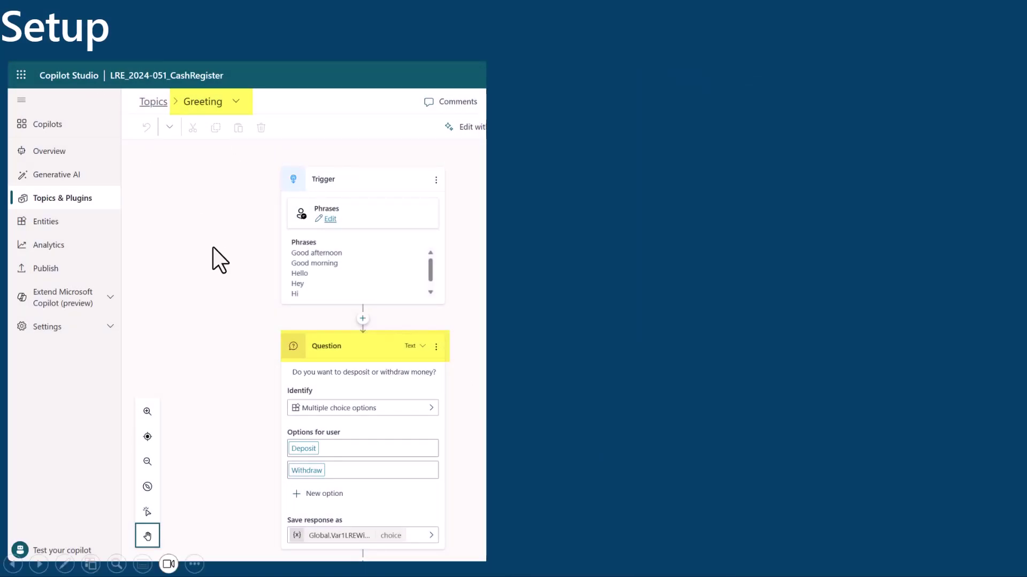
pyautogui.click(300, 341)
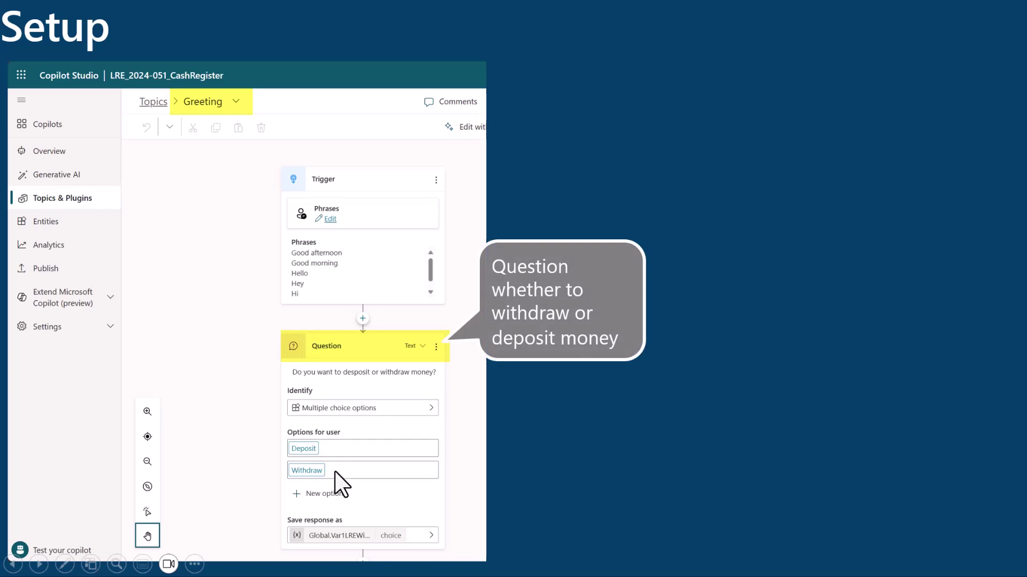
pyautogui.click(339, 541)
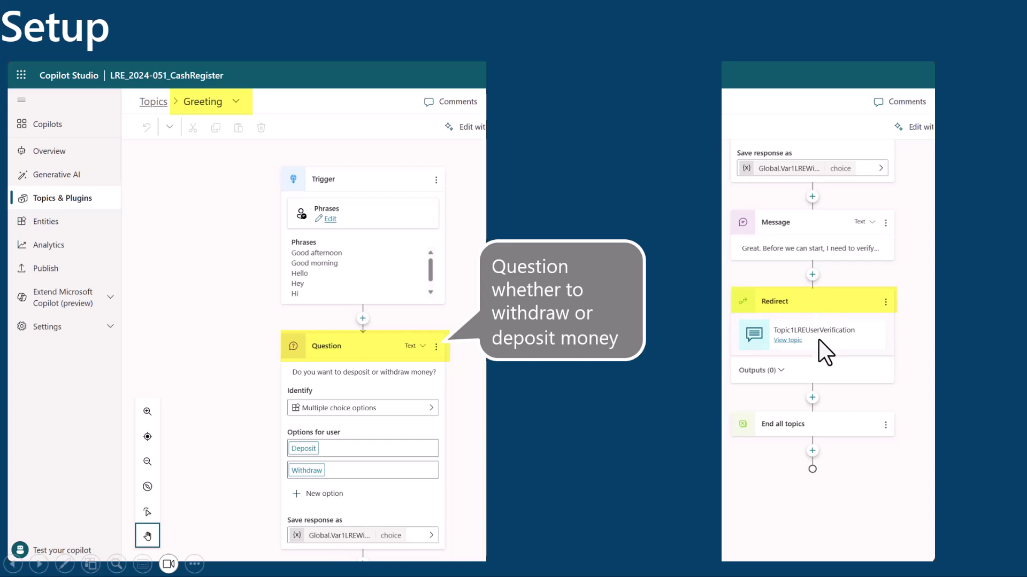
pyautogui.click(826, 354)
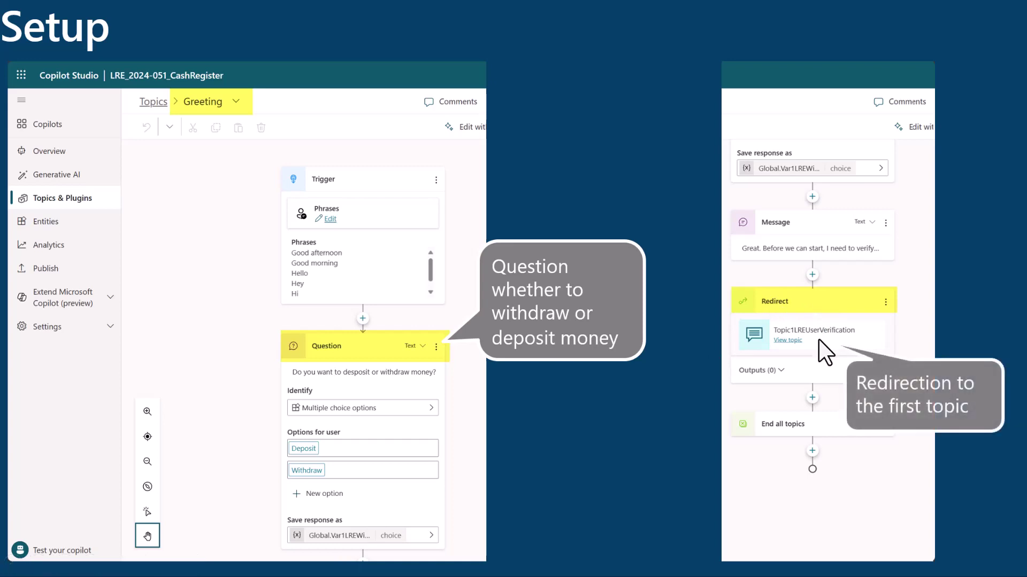
pyautogui.click(819, 340)
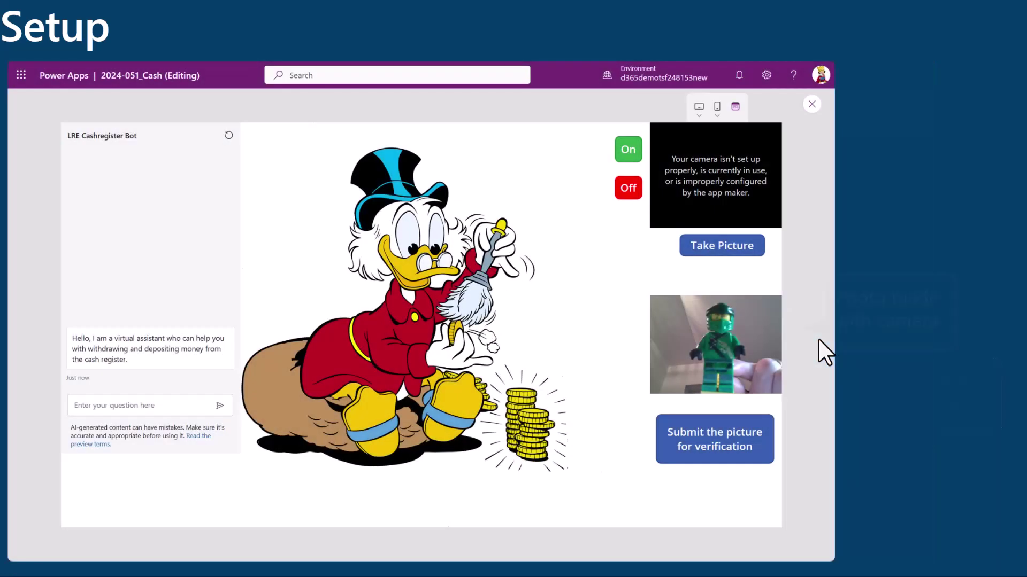
pyautogui.click(818, 338)
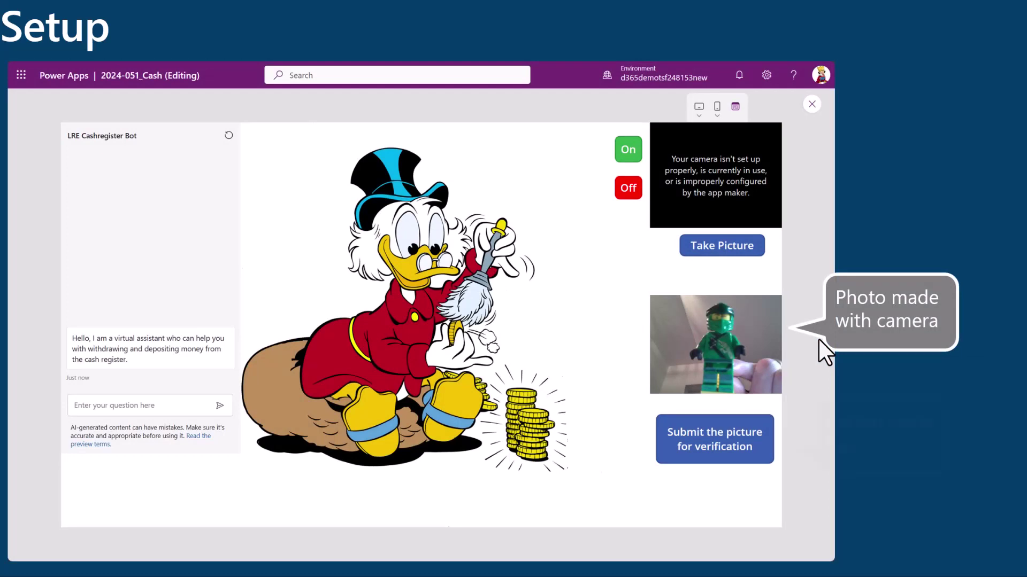
pyautogui.click(818, 339)
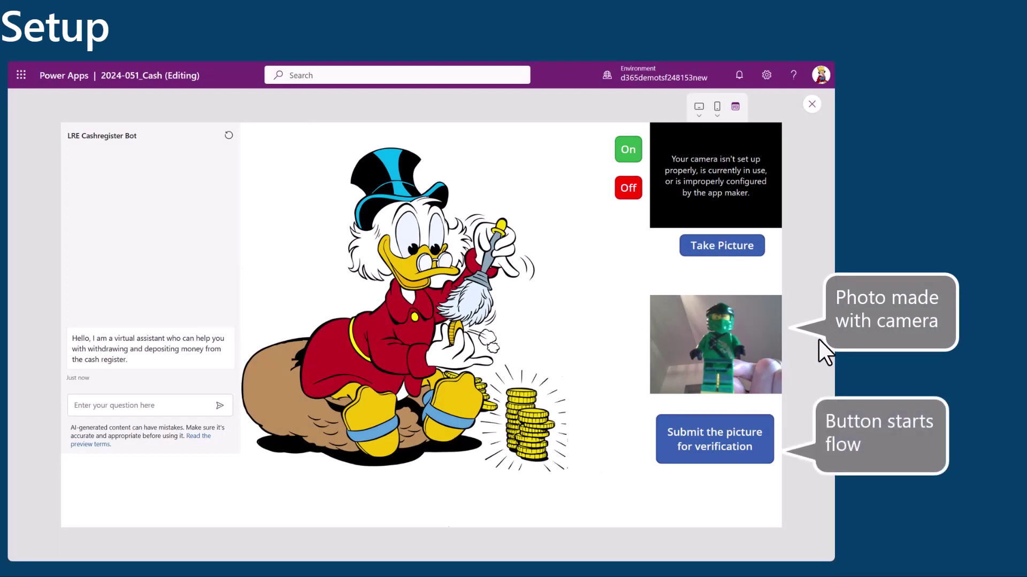
pyautogui.click(818, 338)
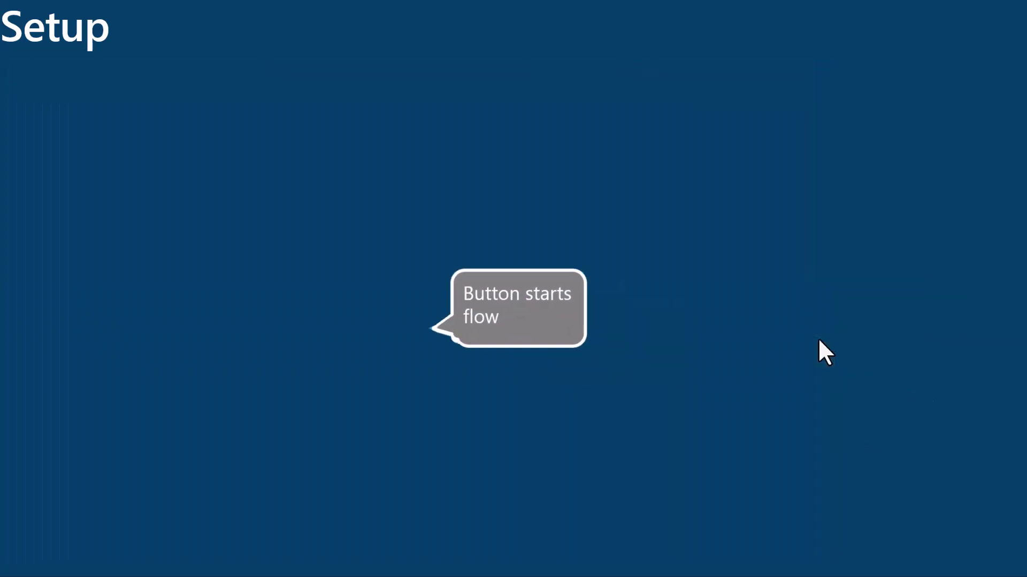
pyautogui.click(818, 339)
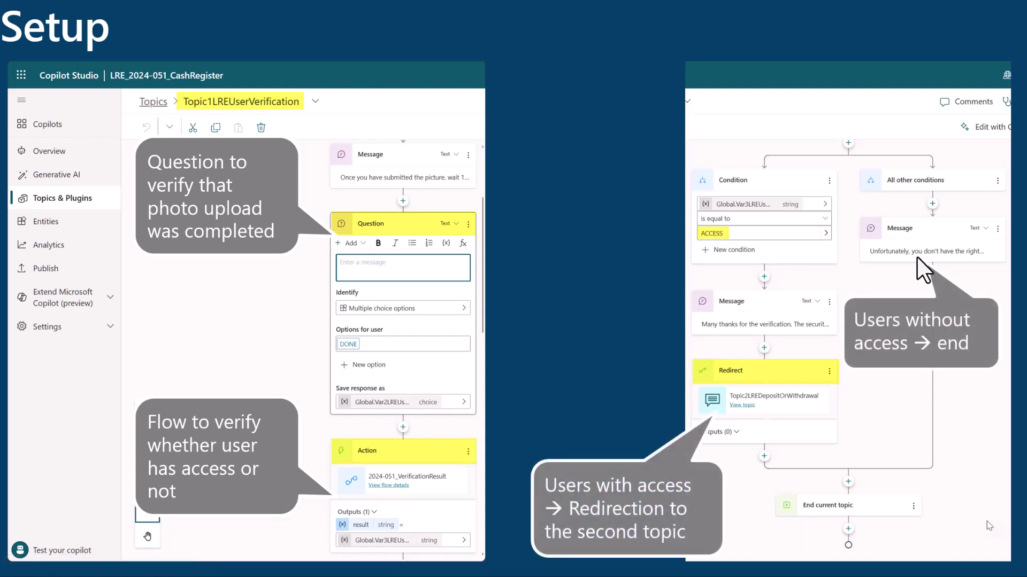
pyautogui.click(781, 407)
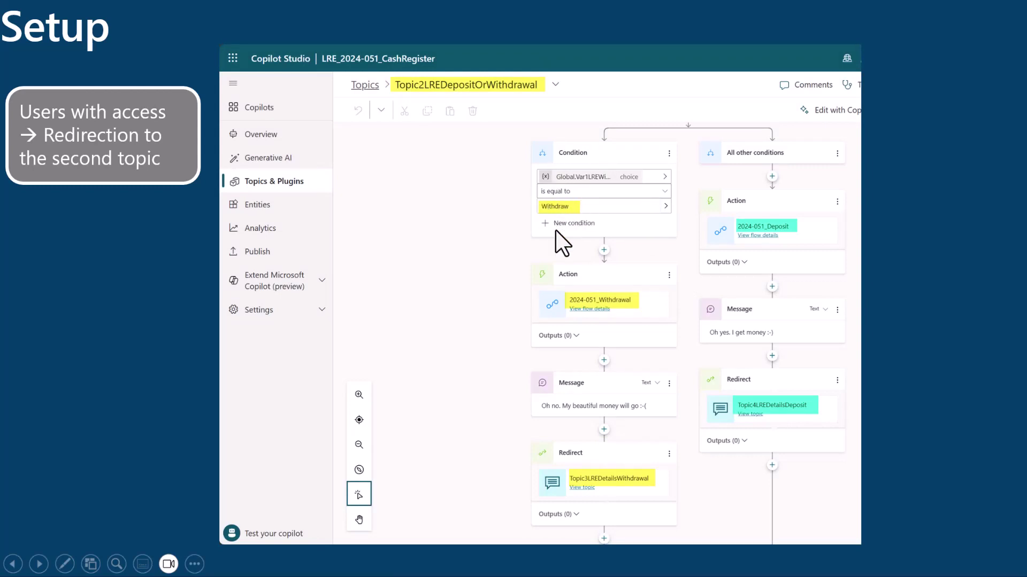
pyautogui.click(563, 284)
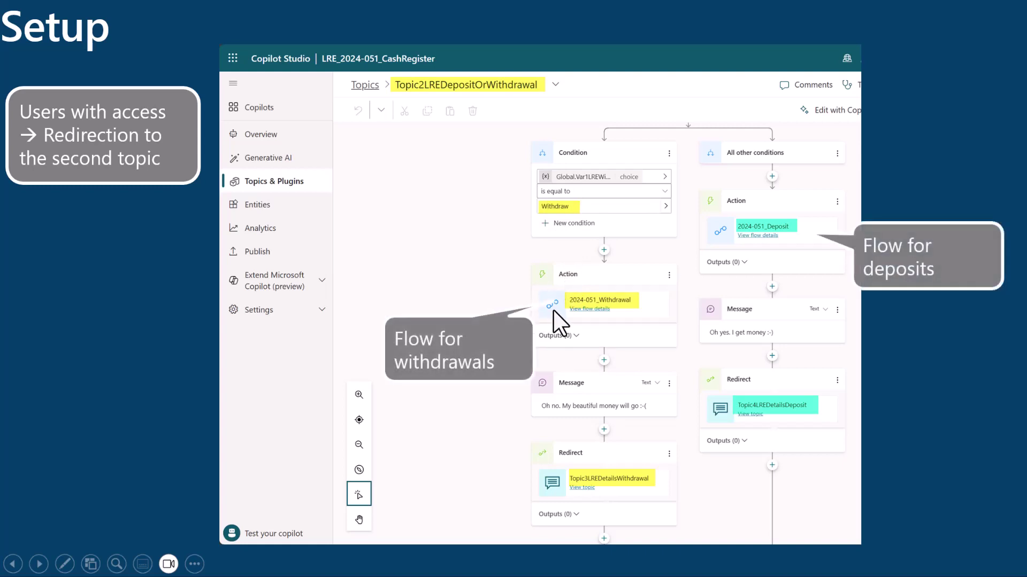
pyautogui.click(586, 330)
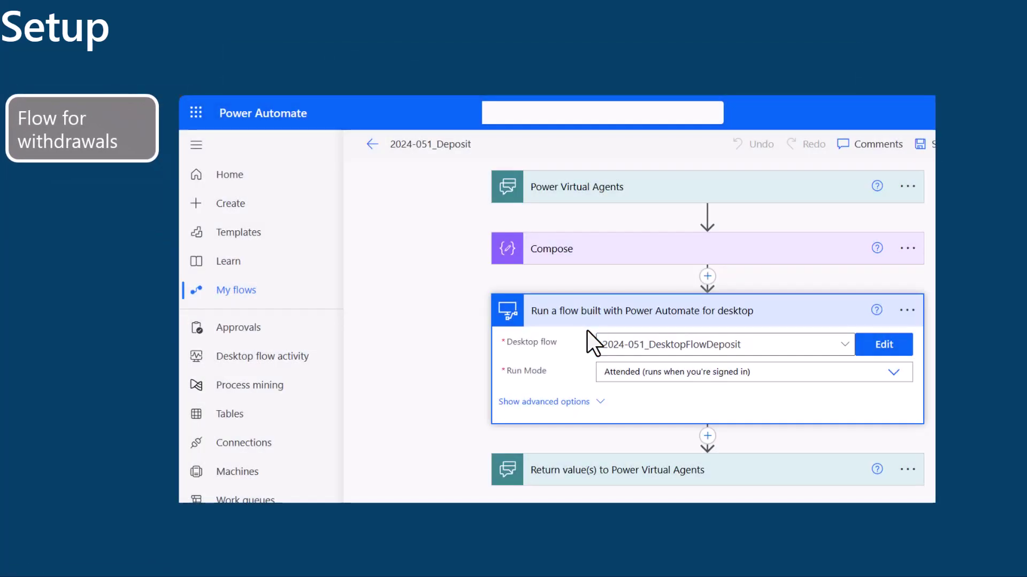
pyautogui.click(546, 309)
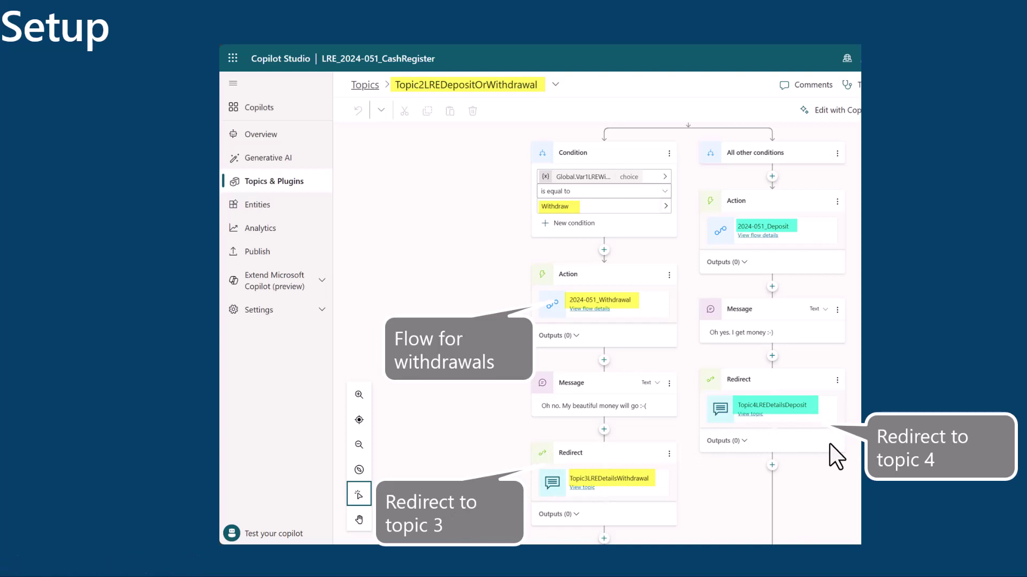
pyautogui.press('Right')
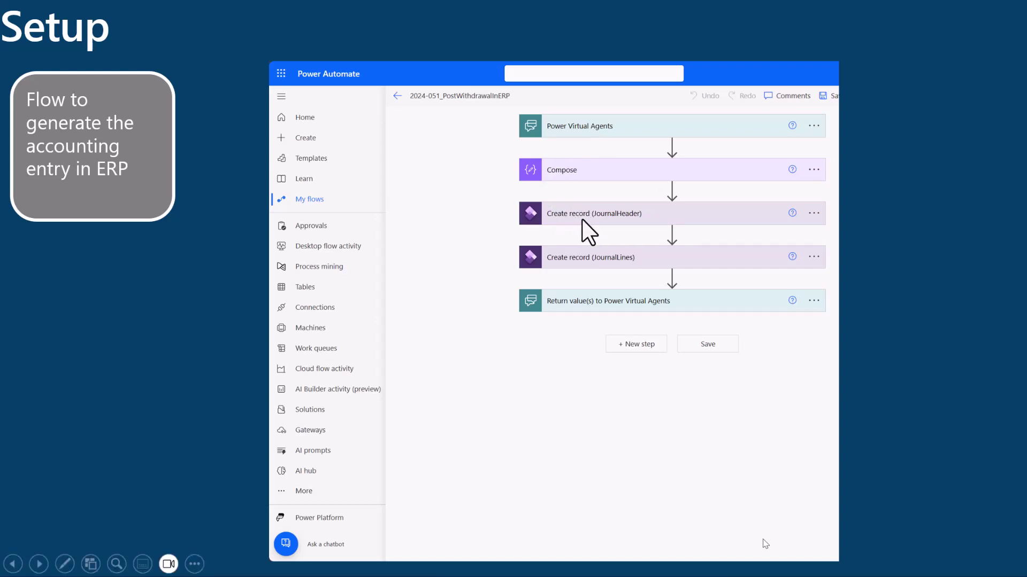
pyautogui.click(593, 255)
pyautogui.click(594, 255)
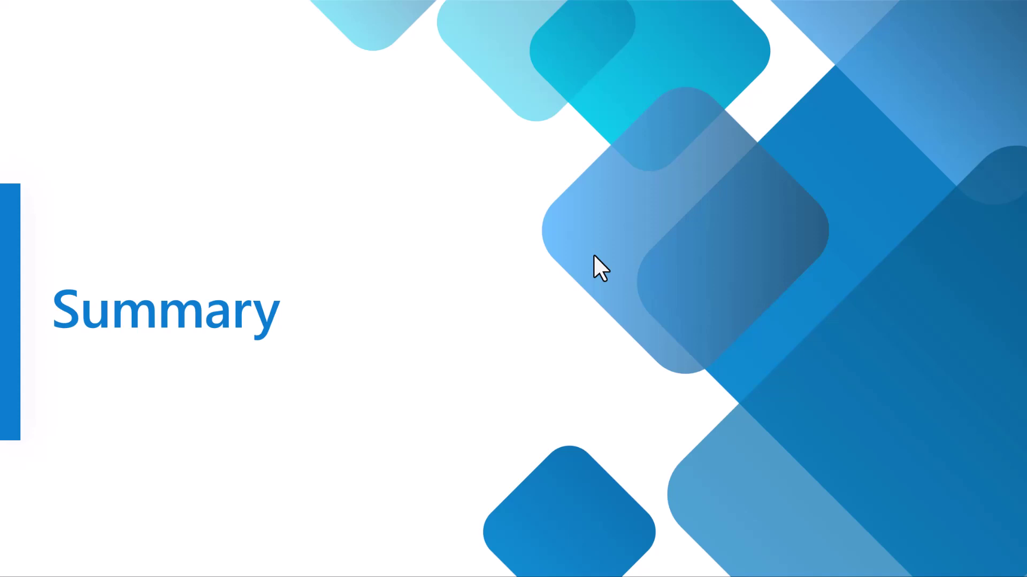
pyautogui.click(594, 256)
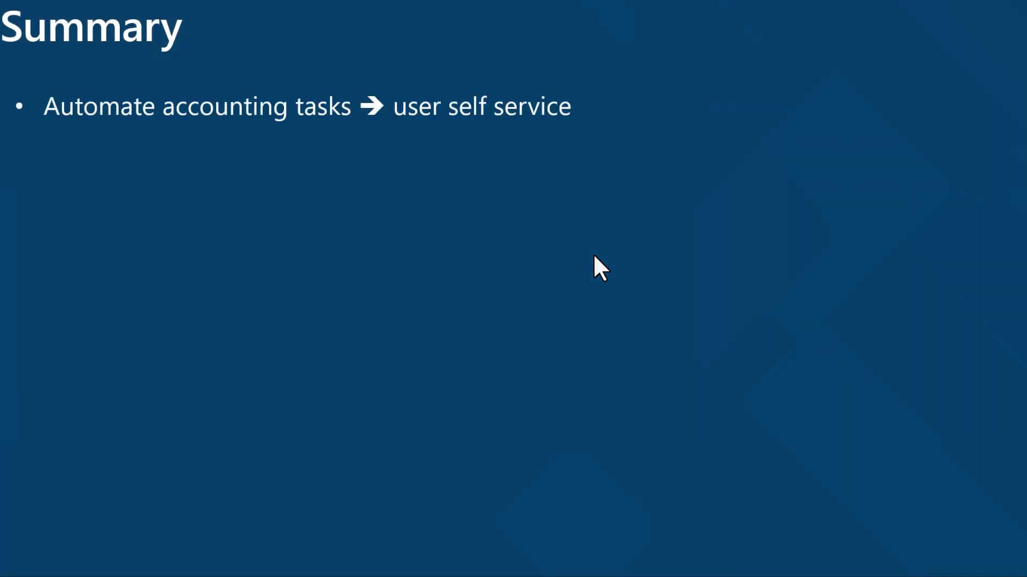